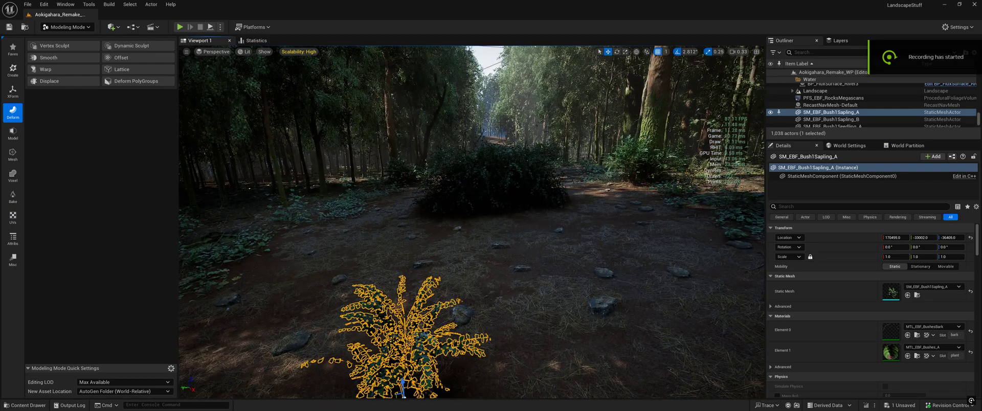
Examine the Two Sided override in the sapling's leaf material MTL_EBF_Bushes_A, then close the material.
right_click_drag(471, 222, 472, 226)
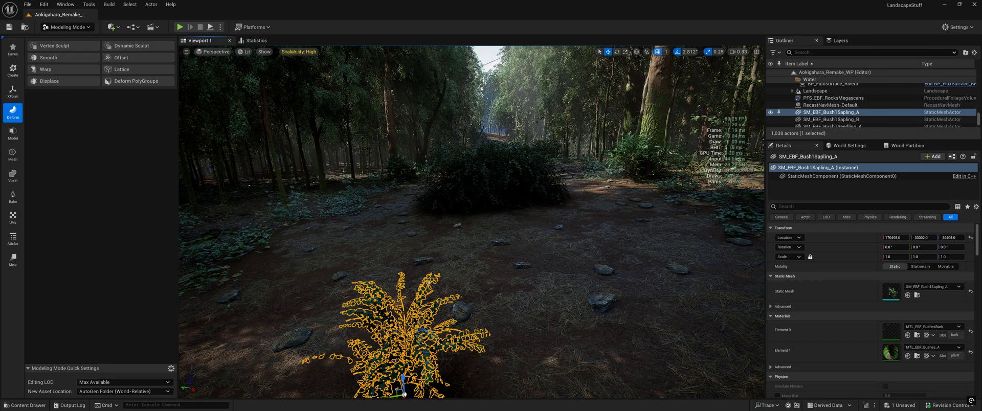
right_click_drag(472, 222, 559, 266)
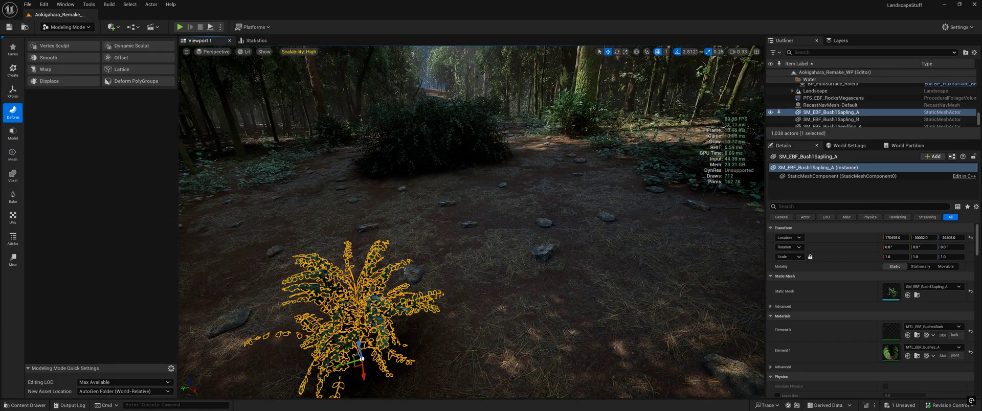
right_click_drag(506, 208, 586, 90)
key("f")
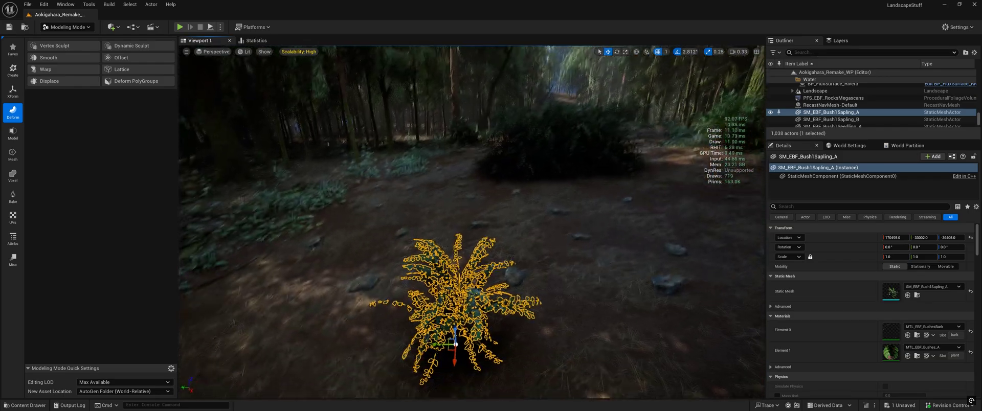
key("s")
right_click_drag(471, 205, 481, 174)
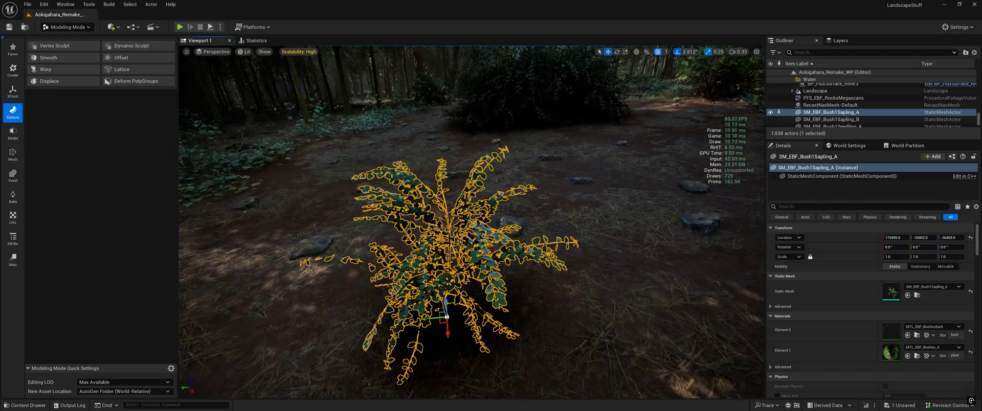
double_click(891, 352)
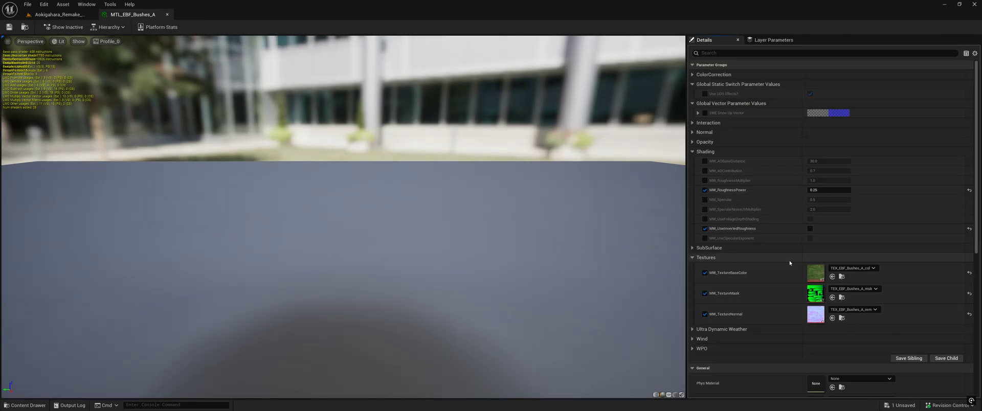
scroll(788, 261, "down", 8)
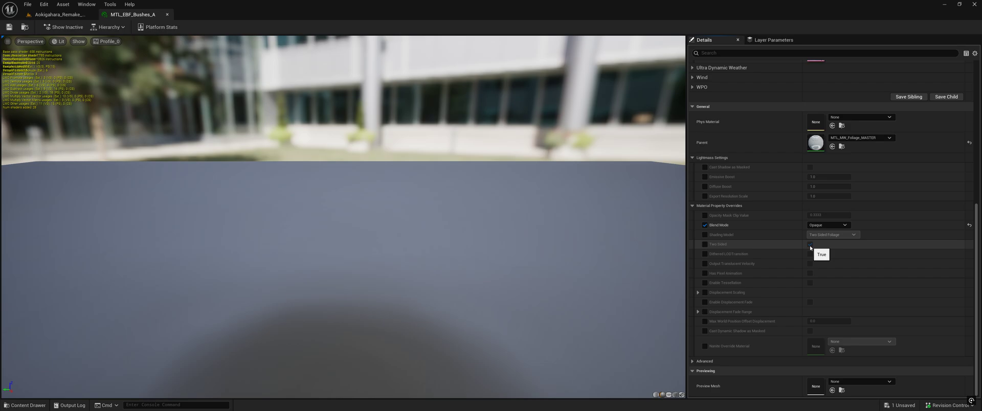
left_click(168, 15)
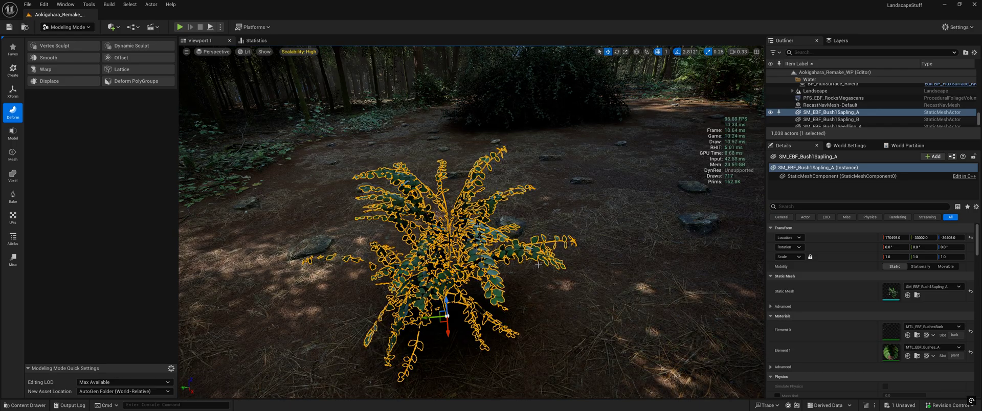
Select all leaf triangles of the sapling by material and duplicate them into a separate mesh, accepting the triangle edit.
right_click_drag(538, 265, 556, 280)
key("w")
key("s")
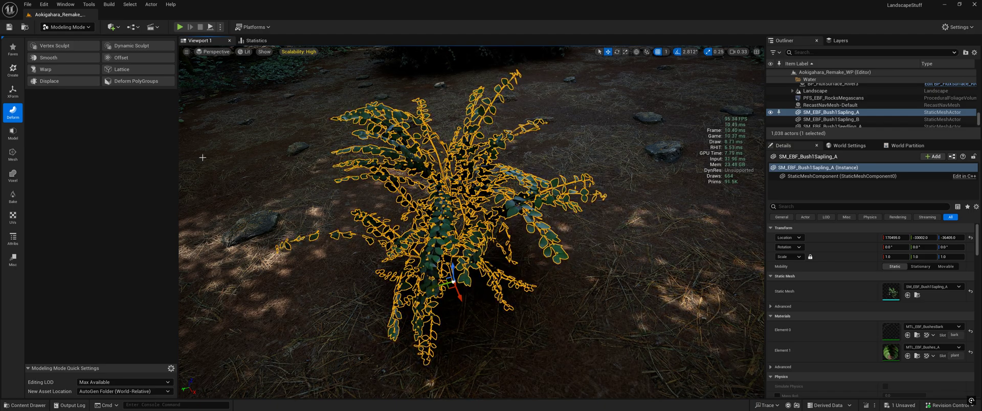
left_click(12, 155)
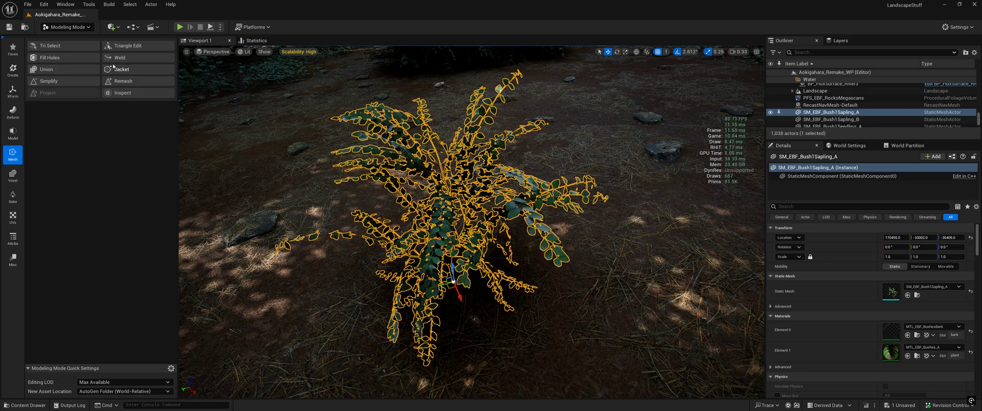
left_click(52, 46)
scroll(398, 263, "up", 5)
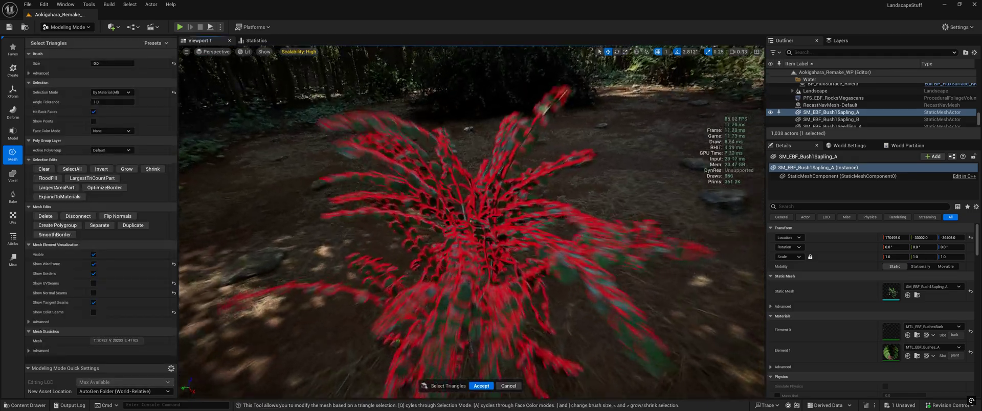
left_click(430, 227)
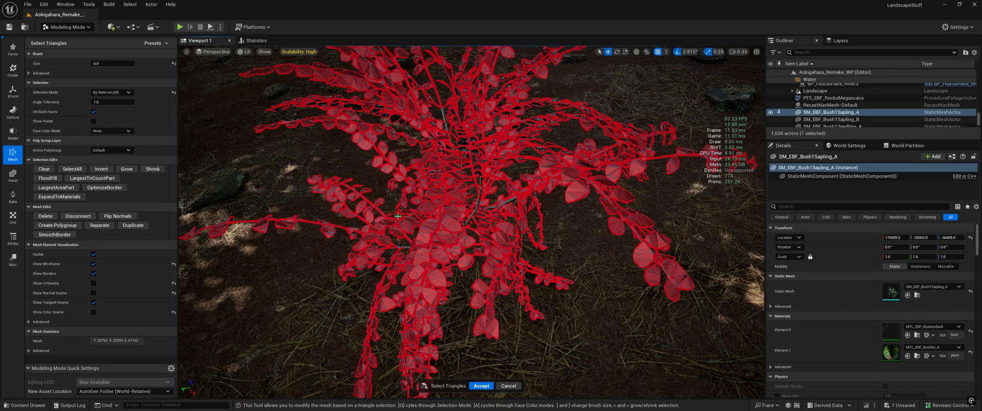
left_click(133, 226)
left_click(490, 386)
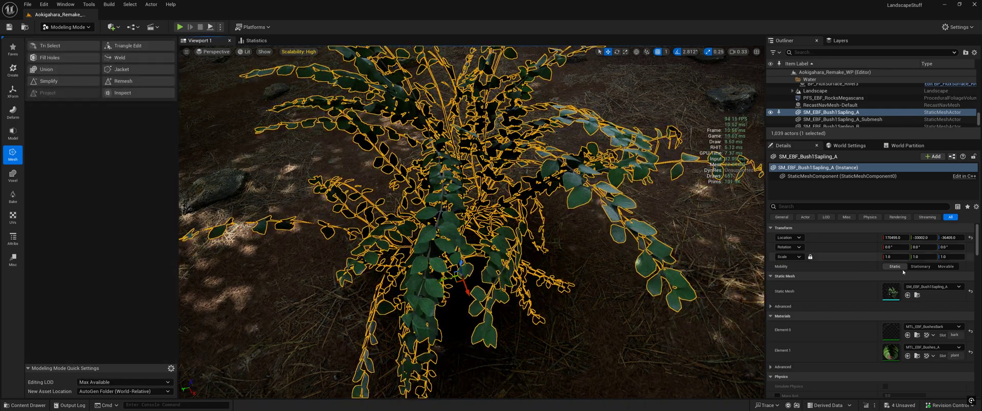
Recompute and invert the normals of the duplicated leaf mesh SM_EBF_Bush1Sapling_A_Submesh.
left_click(865, 119)
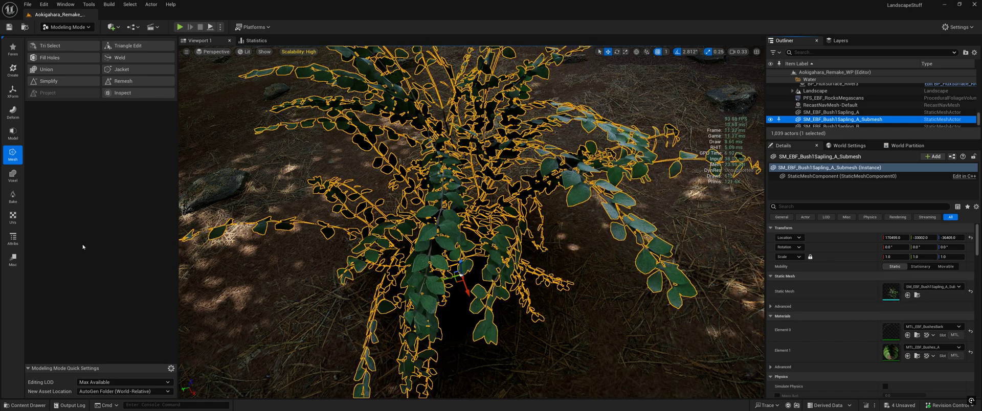
left_click(13, 239)
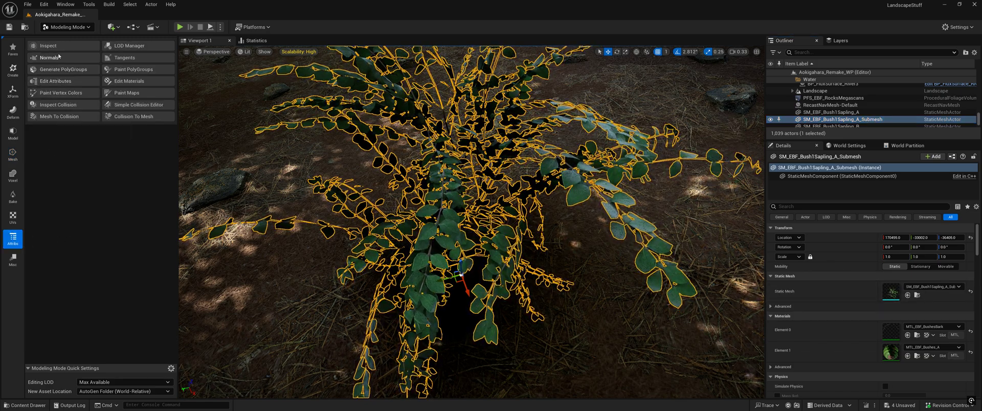
left_click(50, 57)
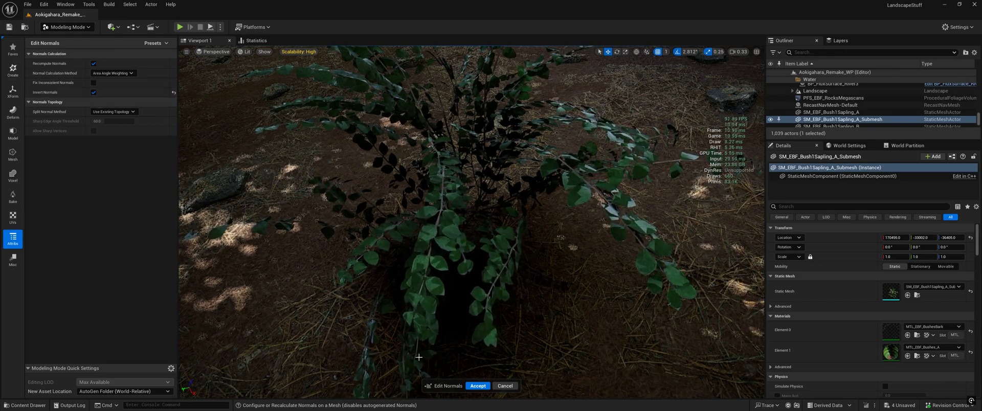
left_click(477, 386)
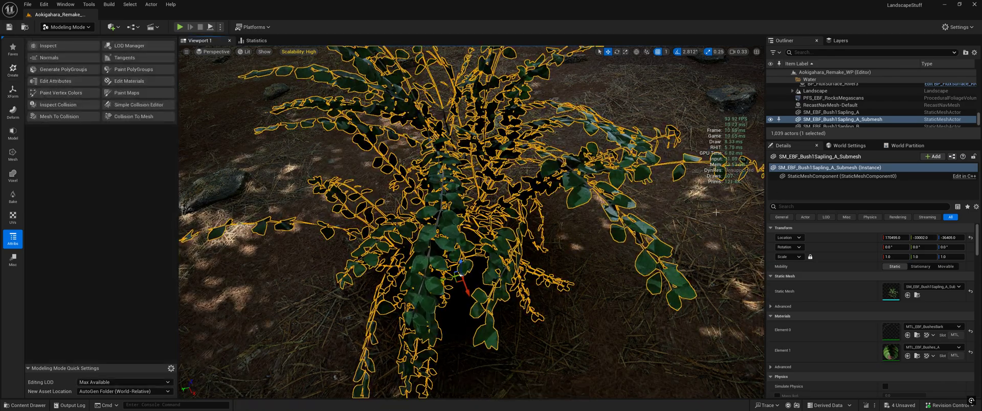
Merge the original sapling and its leaf submesh into a new object named SM_EBF_Bush1Sapling_A_DS, deleting the inputs.
left_click(863, 112, "ctrl")
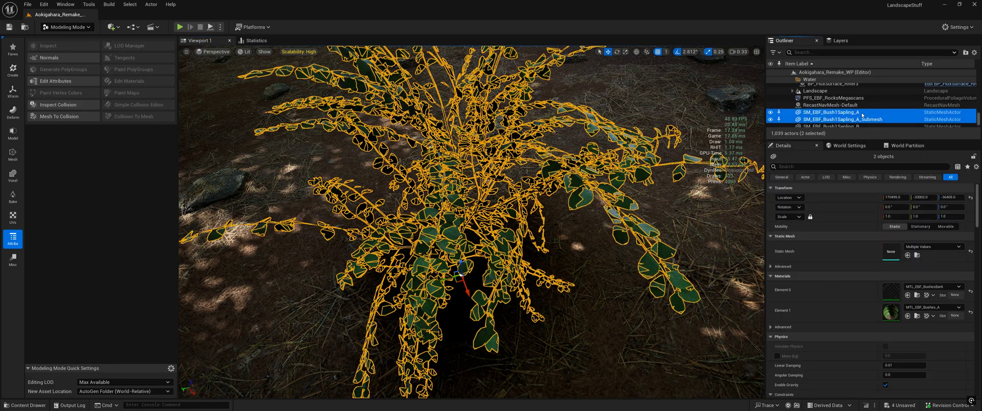
left_click(13, 154)
left_click(12, 91)
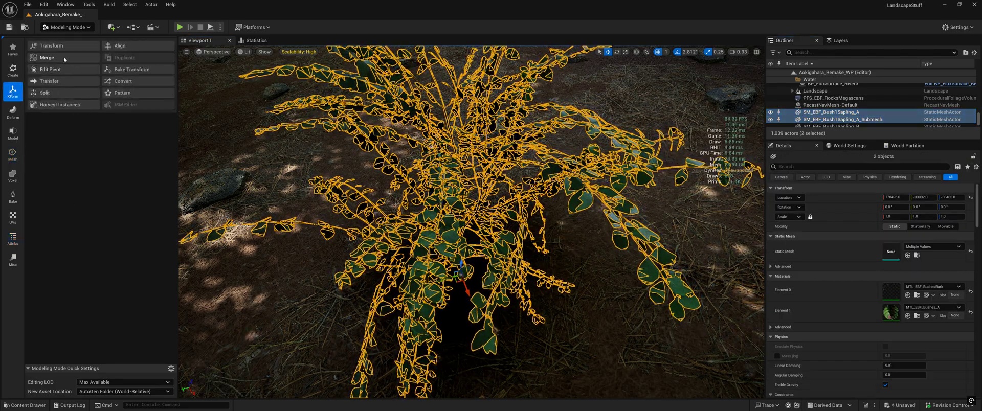
left_click(120, 70)
left_click(119, 75)
type("SM_EBF_Bush1Medium_")
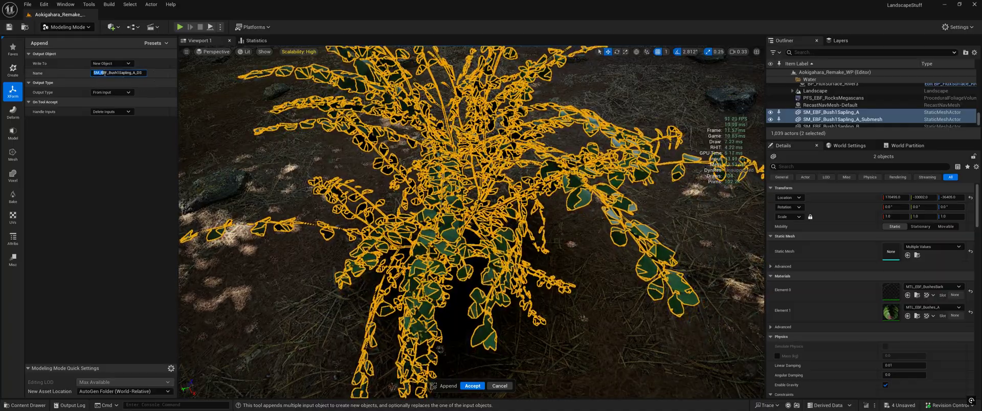
left_click_drag(93, 72, 133, 73)
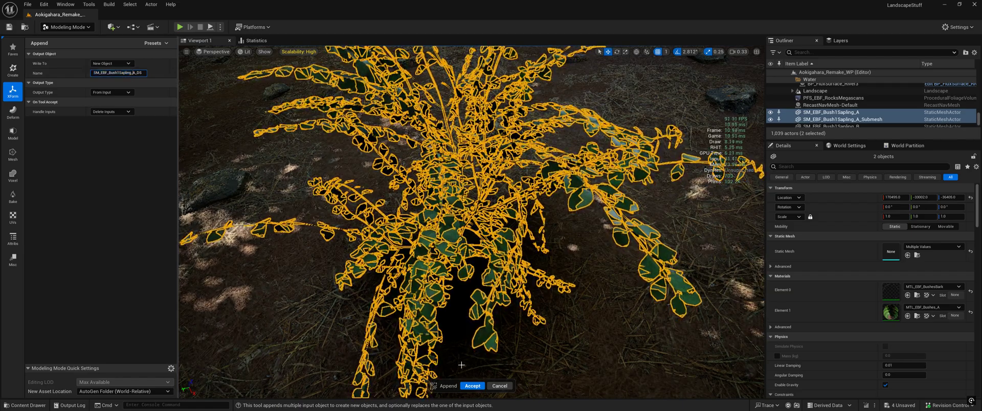
left_click(473, 386)
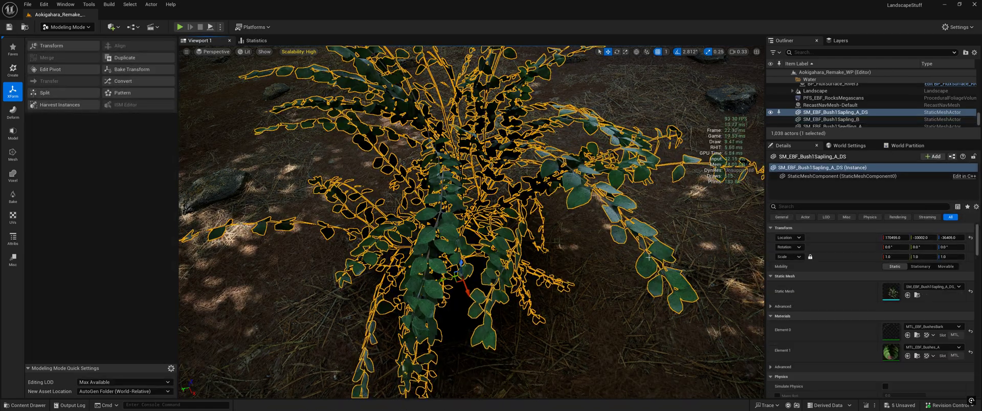
Enable Nanite support and Preserve Area on the merged sapling mesh, set Keep Triangle Percent to 50, and apply the changes.
double_click(893, 289)
left_click_drag(138, 16, 138, 16)
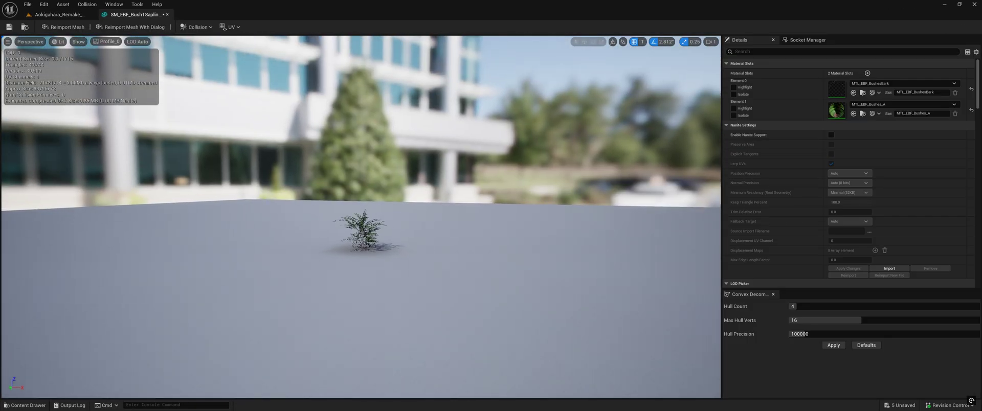
left_click(832, 135)
left_click(831, 144)
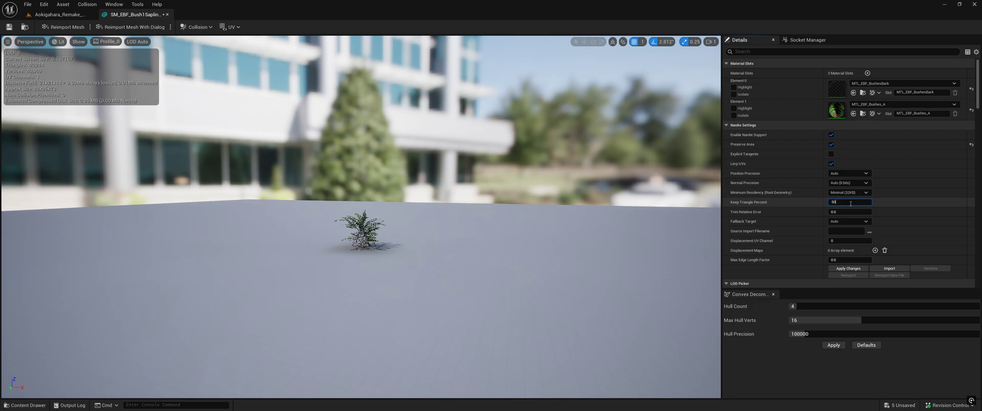
left_click(850, 269)
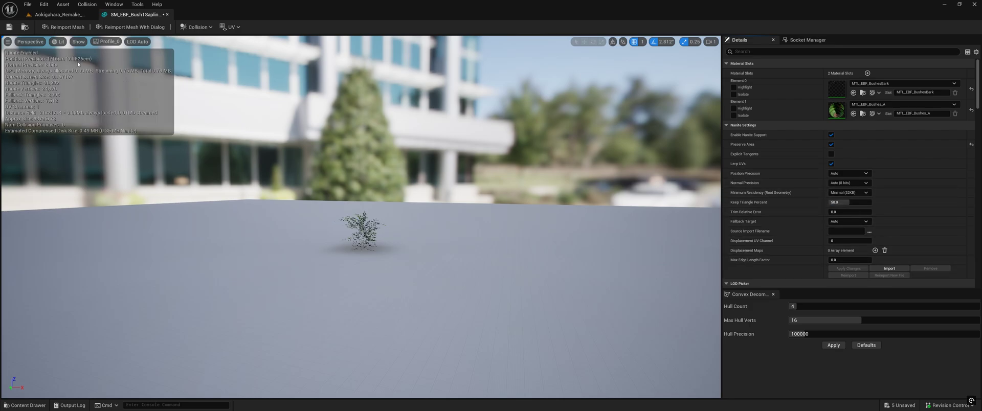
left_click(167, 14)
Weld the overlapping border edges of the merged sapling mesh.
right_click_drag(472, 202, 475, 118)
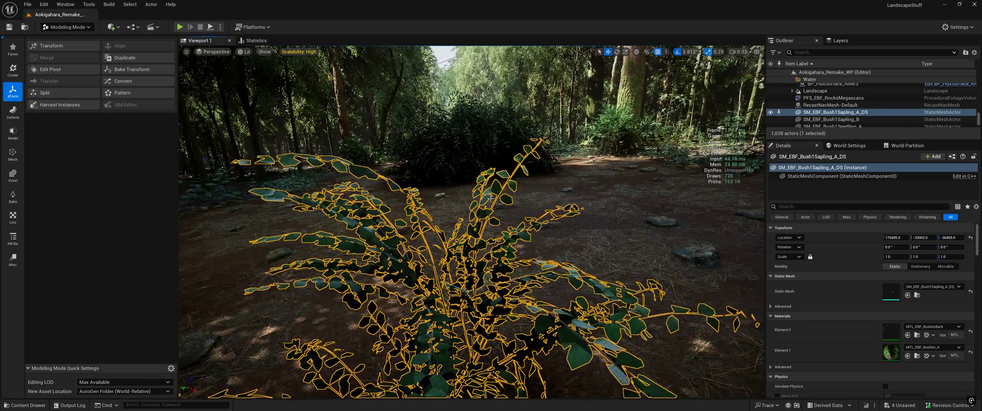
key("g")
mouse_move(471, 202)
right_mouse_down()
mouse_move(522, 153)
mouse_move(471, 203)
right_mouse_up()
key("s")
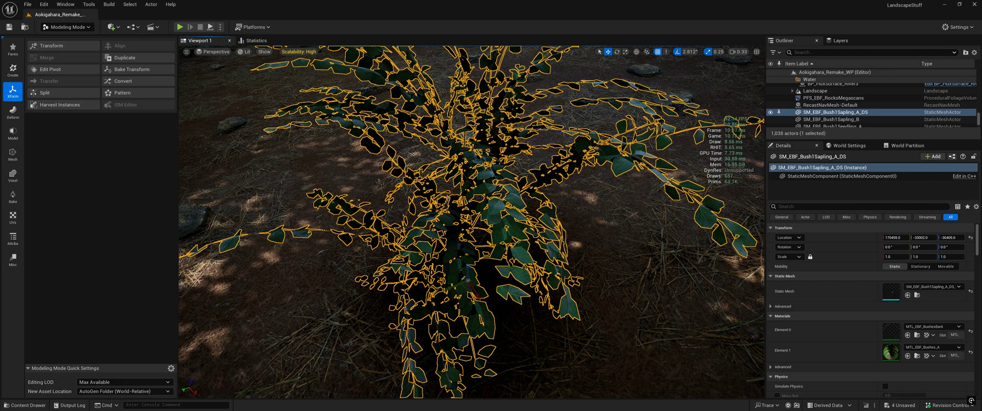
left_click(13, 153)
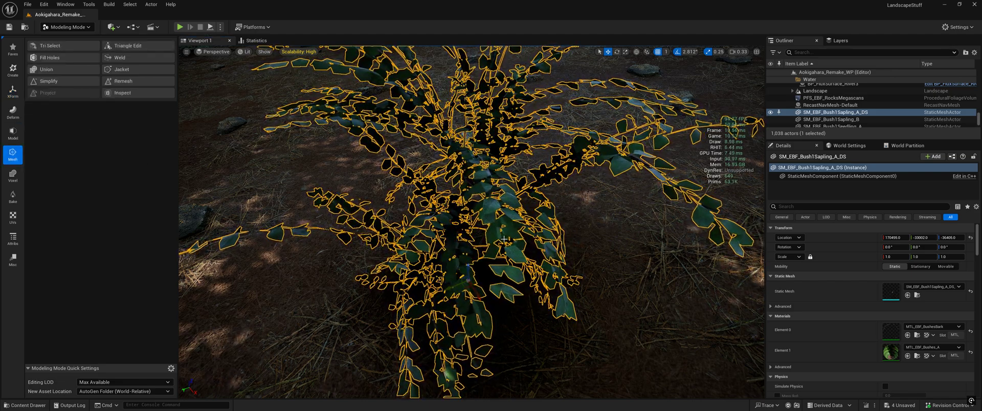
left_click(132, 58)
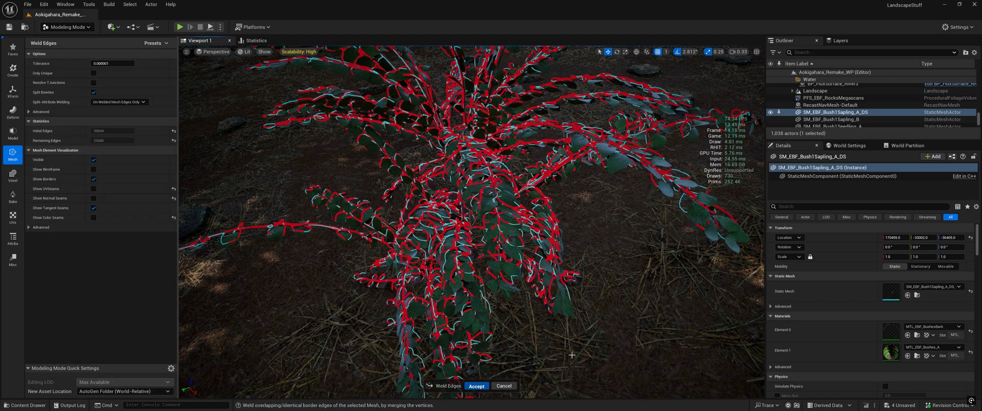
key("Return")
Displace the merged sapling mesh with Constant displacement, an intensity of 0.05 and 0 subdivisions.
left_click(14, 113)
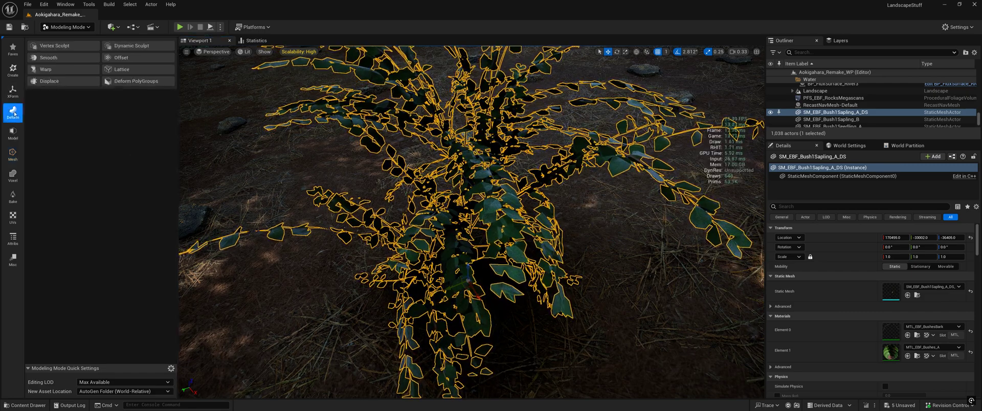
left_click(63, 86)
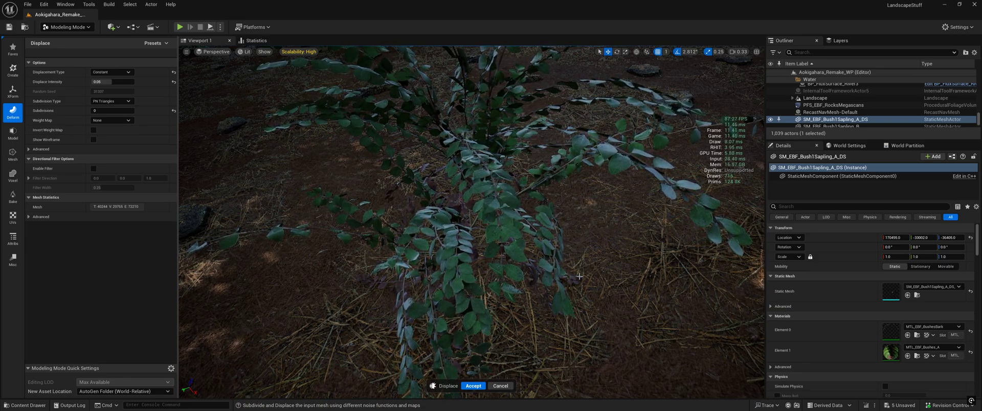
left_click(474, 386)
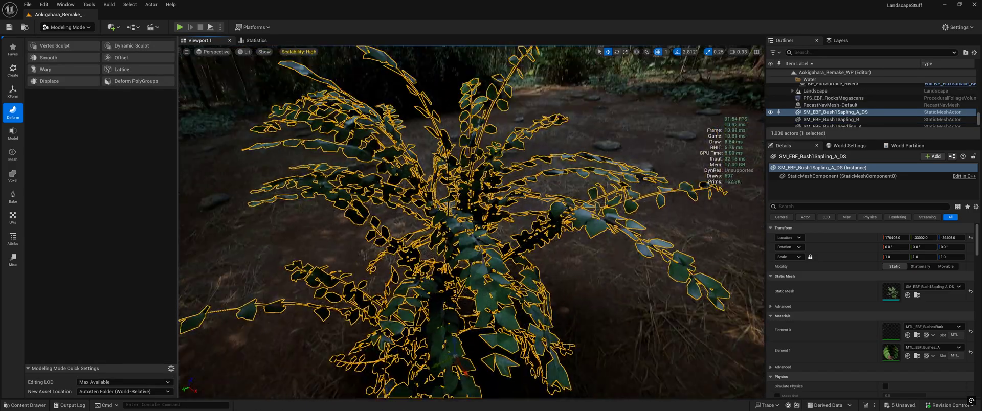
key("g")
mouse_move(471, 222)
right_mouse_down()
mouse_move(471, 166)
mouse_move(470, 230)
right_mouse_up()
key("s")
key("w")
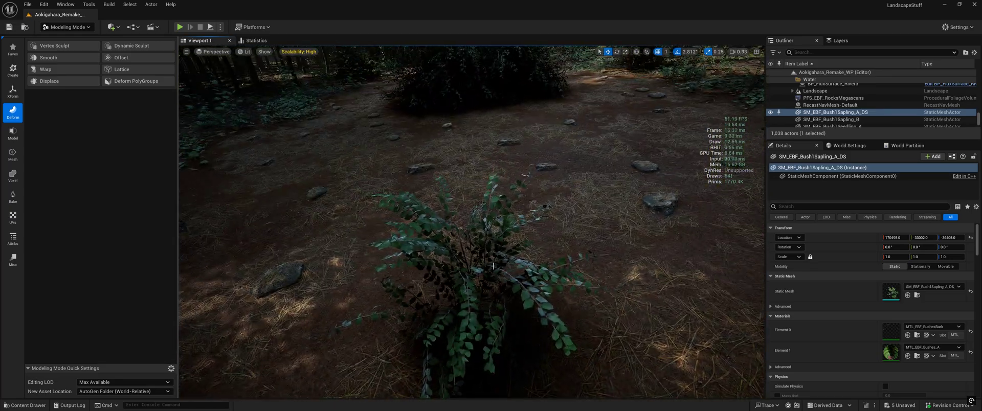
Save all unsaved assets, checking out SM_EBF_Bush1Sapling_A from revision control.
left_click(902, 405)
left_click(545, 288)
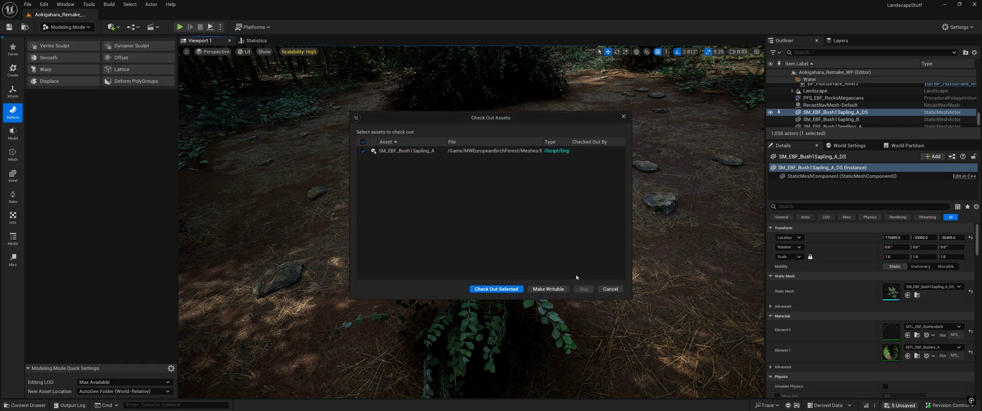
left_click(507, 288)
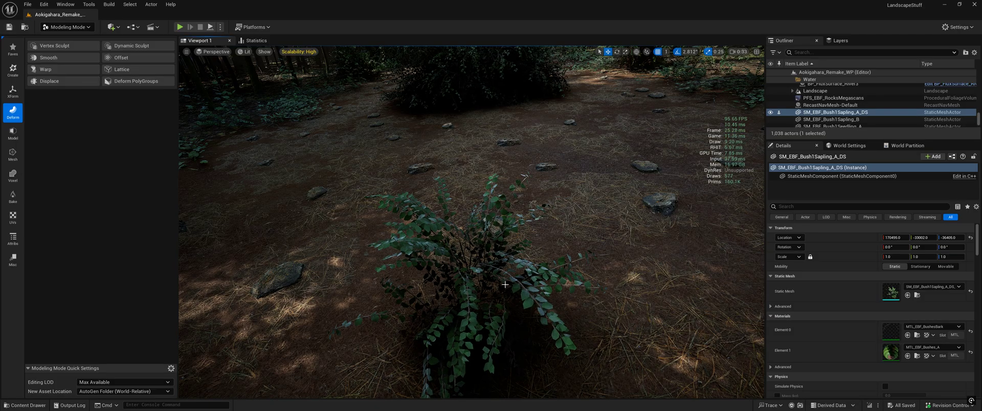
Enable the advanced Nanite visualization modes with the console command r.Nanite.Visualize.Advanced 1.
key("w")
right_click_drag(493, 278, 645, 302)
left_click(161, 405)
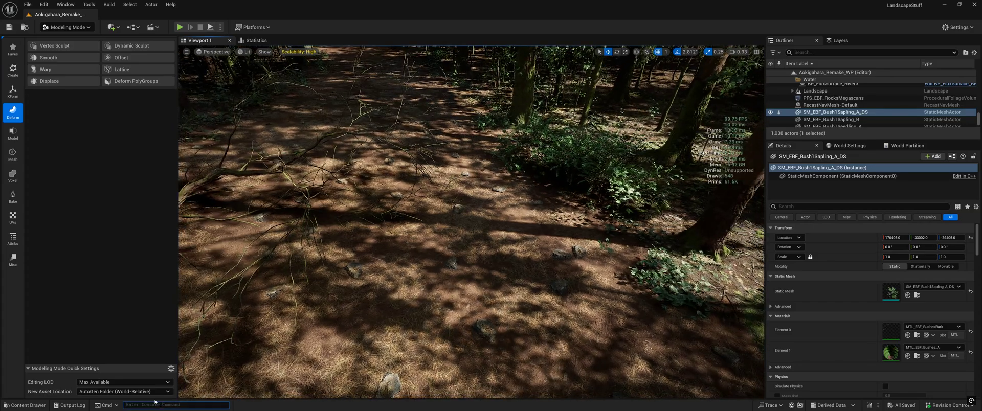
type("nanite visuale")
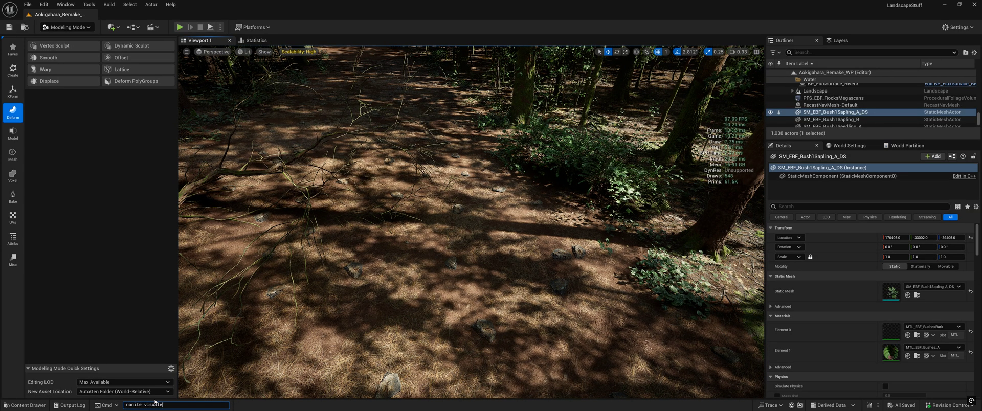
key("BackSpace")
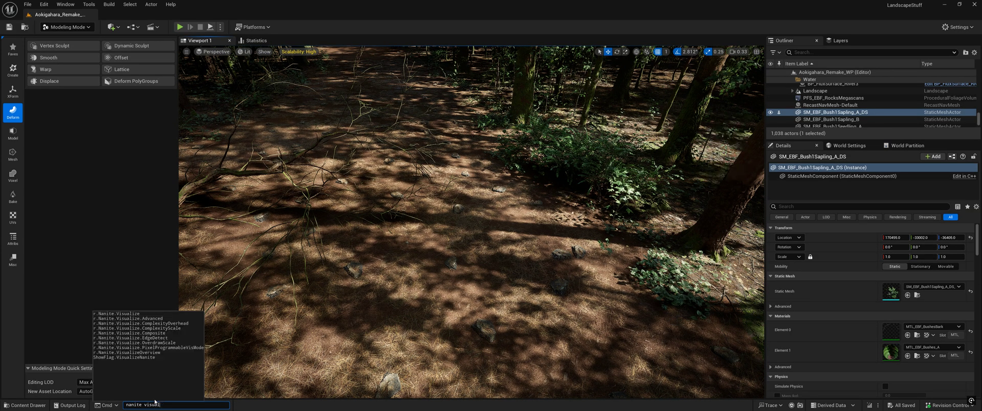
key("Down")
key("Down")
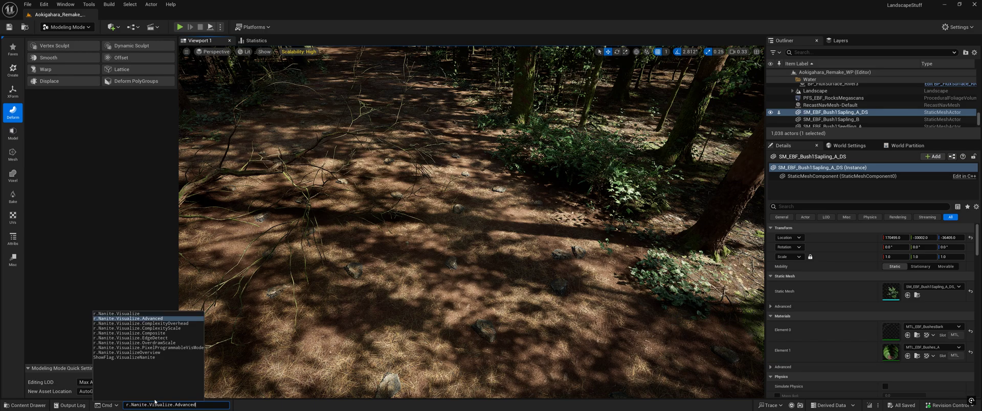
type("1")
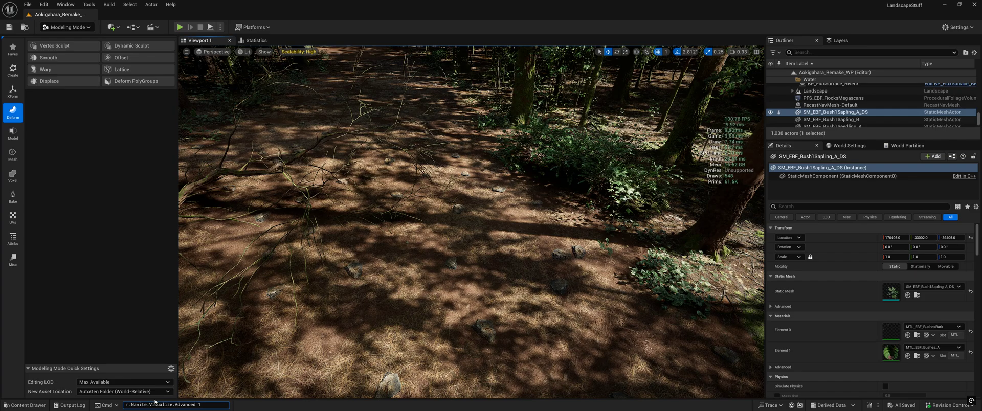
key("Return")
type("r.Nani")
key("BackSpace")
key("BackSpace")
key("BackSpace")
key("BackSpace")
key("BackSpace")
key("BackSpace")
left_click(245, 52)
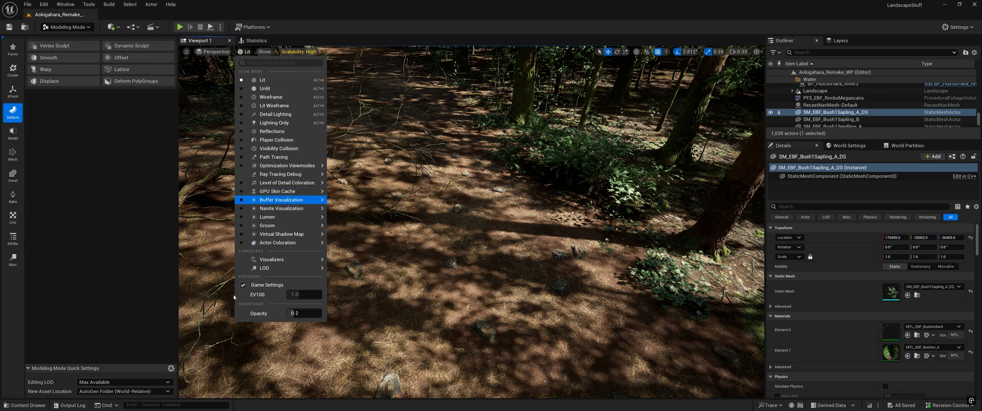
Look up the console variable for advanced Nanite visualization and run it without a new value.
left_click(129, 404)
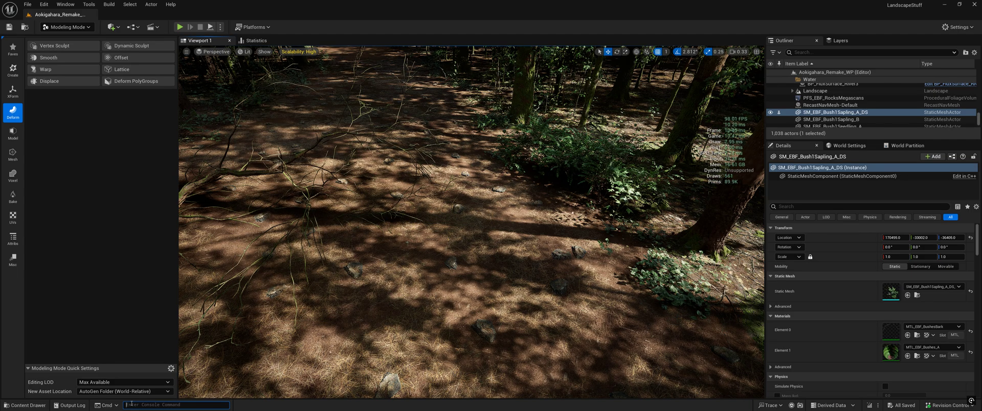
type("nanite advance")
key("Tab")
key("Return")
Switch the viewport to the Nanite Raster Bins visualization and examine the trees and bushes across the forest.
left_click(245, 52)
mouse_move(295, 210)
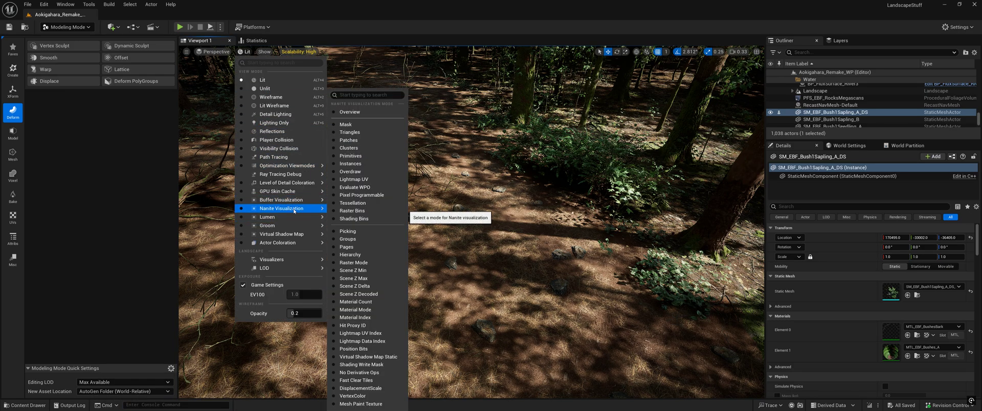
left_click(353, 211)
right_click_drag(578, 291, 609, 330)
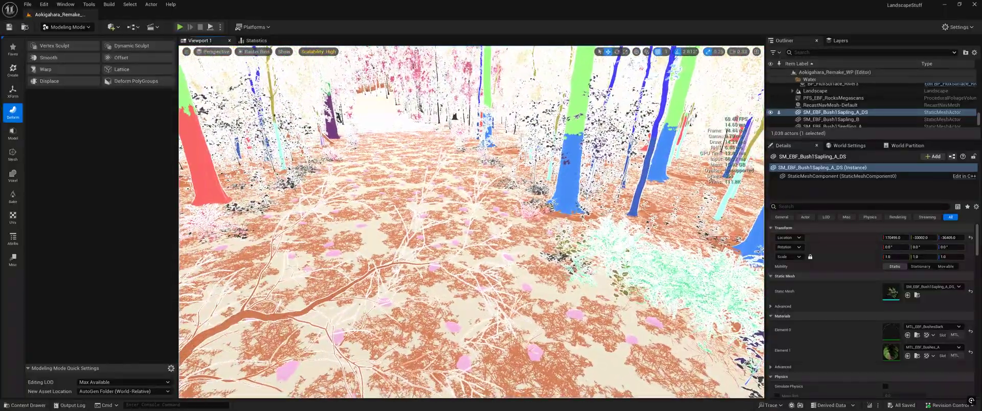
right_click_drag(471, 222, 490, 218)
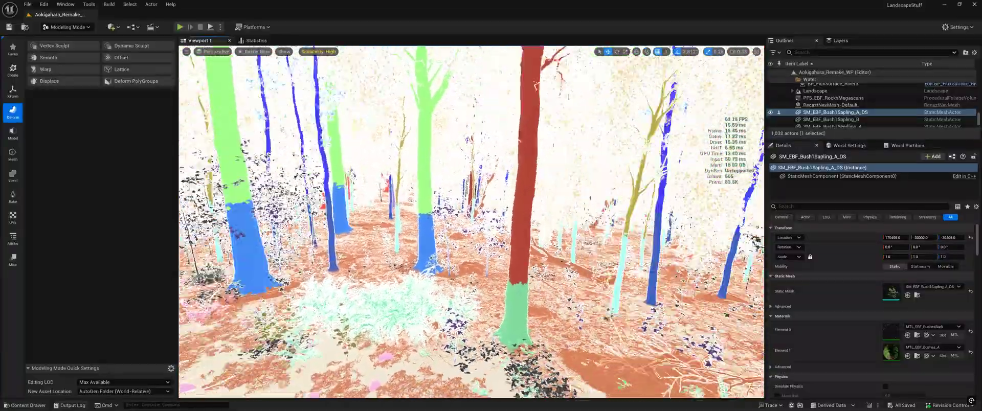